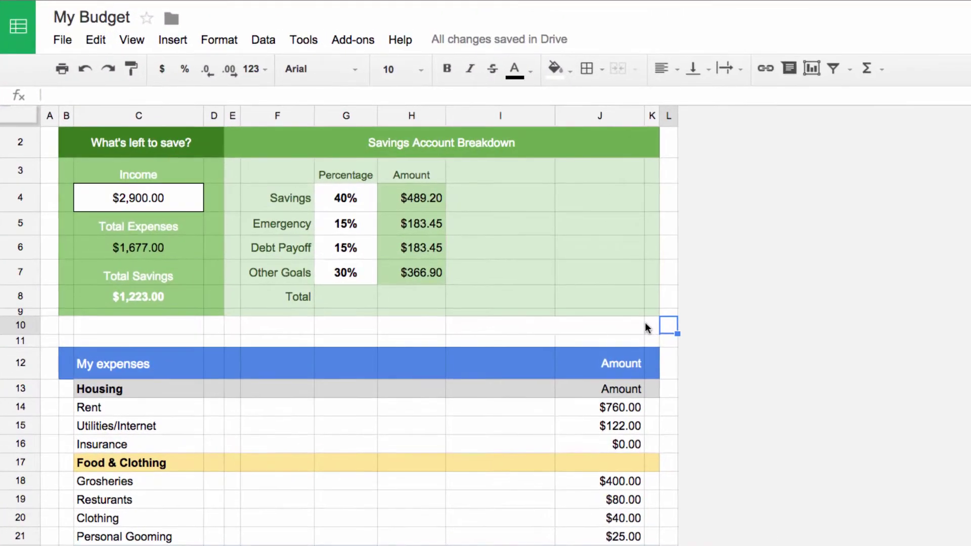
# Step: Enter edit mode in cell G8, the Percentage column's Total cell
pyautogui.doubleClick(348, 301)
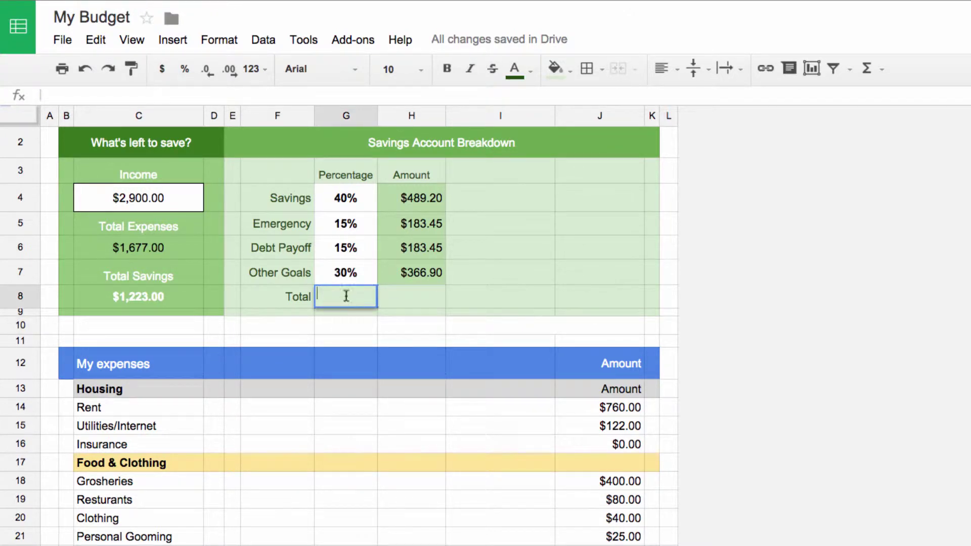
# Step: Enter =SUM(G4:G7) in G8 so the Percentage total reads 100%
pyautogui.click(176, 45)
pyautogui.click(175, 44)
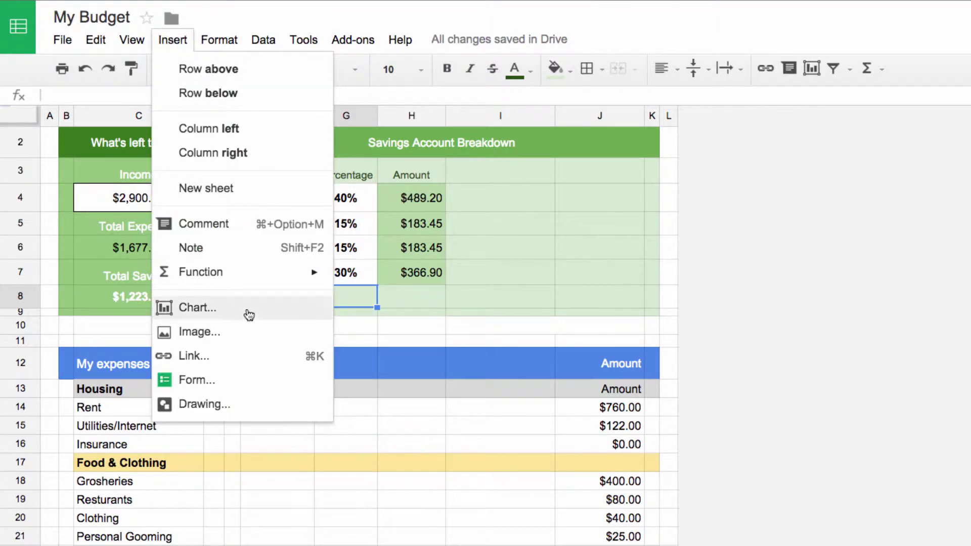
pyautogui.moveTo(200, 271)
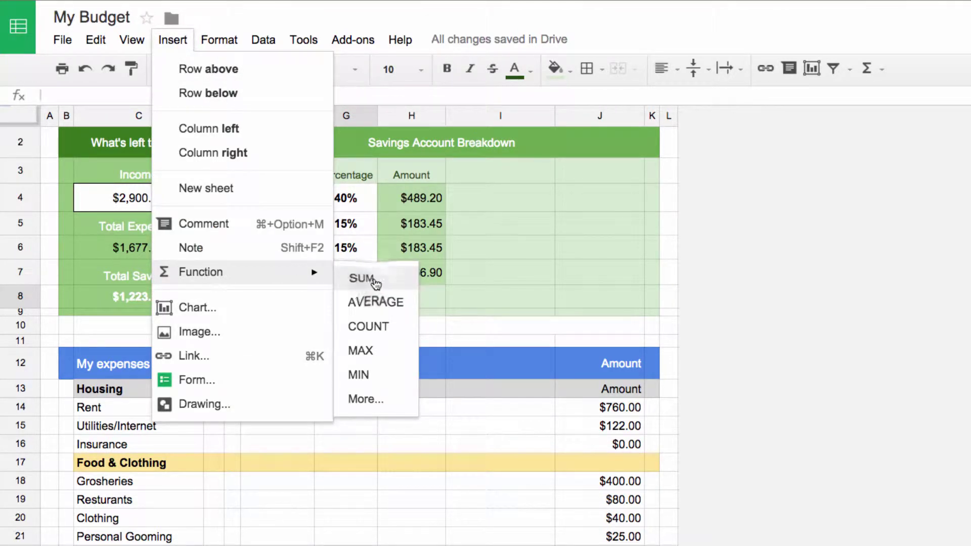
pyautogui.click(374, 284)
pyautogui.moveTo(347, 199); pyautogui.dragTo(351, 275)
pyautogui.press('Return')
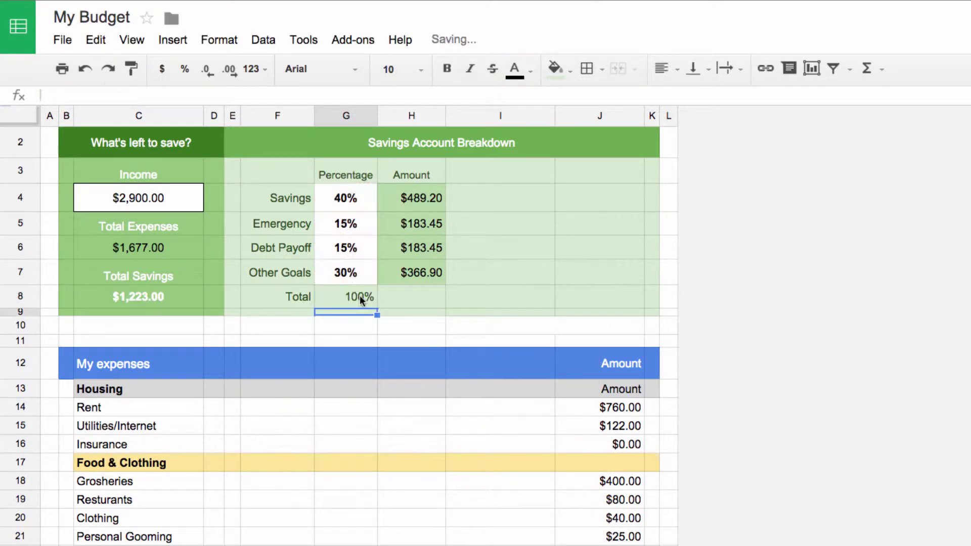
pyautogui.click(367, 300)
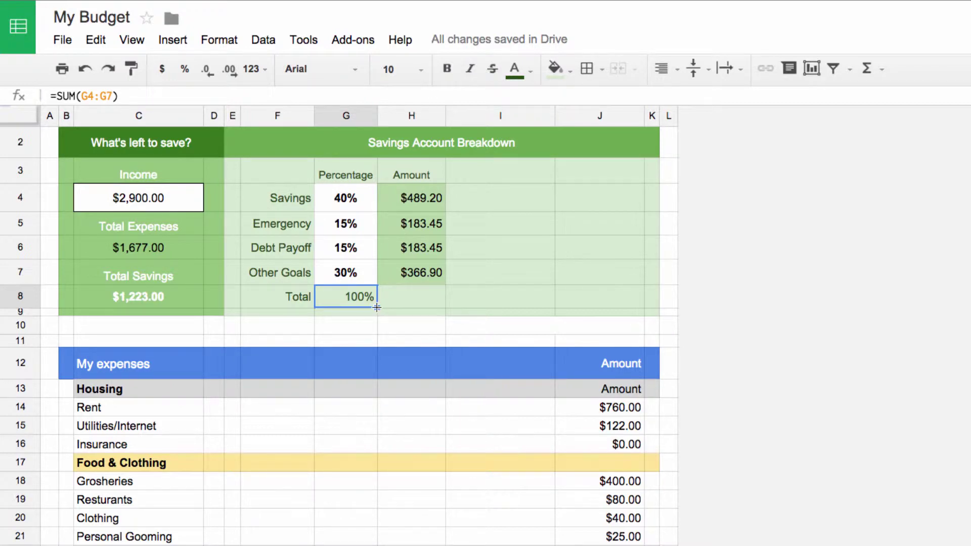
# Step: Fill G8's SUM formula into H8 and format it as currency, showing $1,223.00
pyautogui.moveTo(377, 307); pyautogui.dragTo(376, 308)
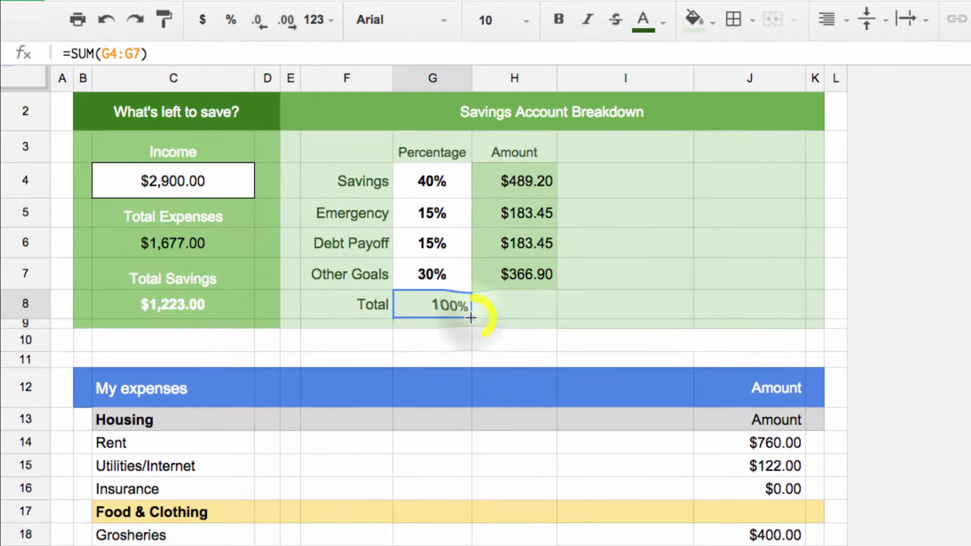
pyautogui.moveTo(471, 318); pyautogui.dragTo(523, 317)
pyautogui.click(522, 310)
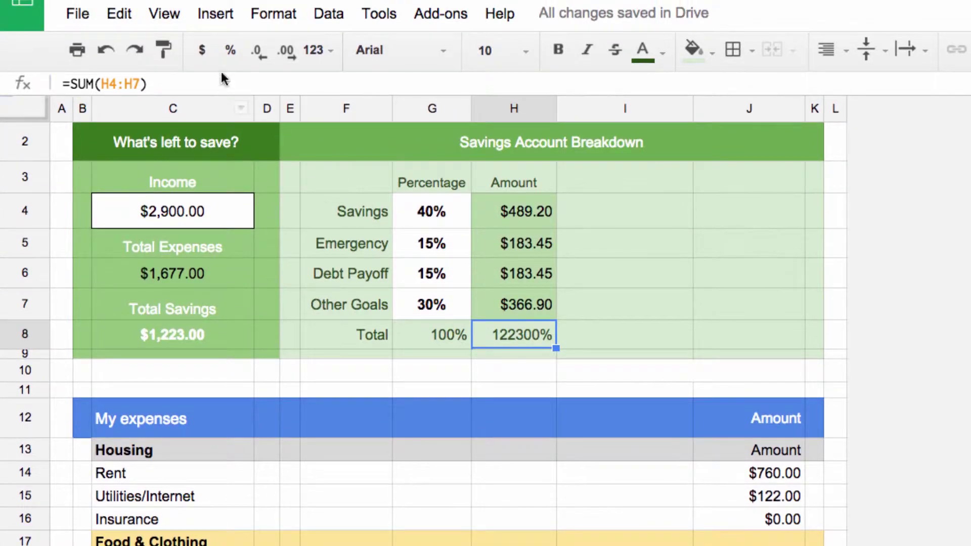
pyautogui.click(203, 51)
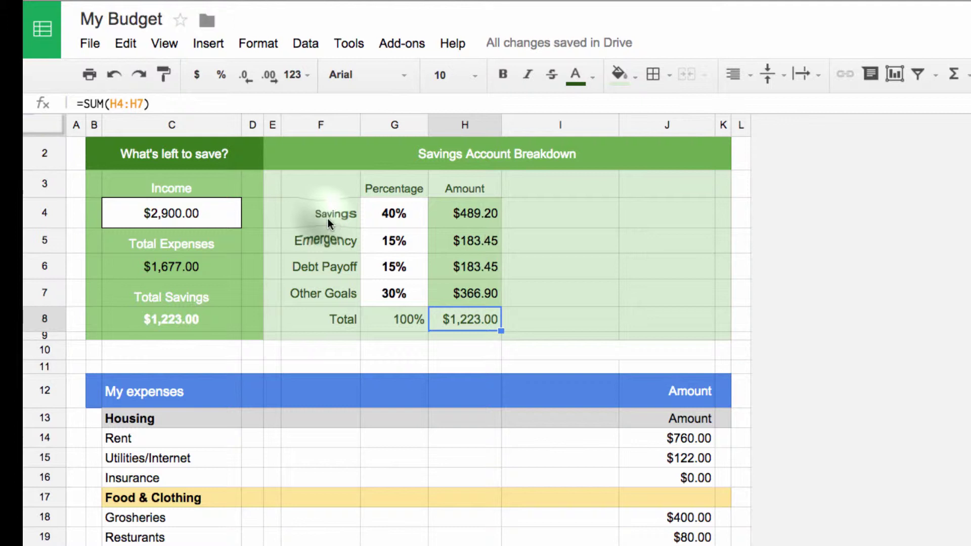
# Step: Build a chart from the categories and percentages in F4:G7, previewed as a donut
pyautogui.moveTo(338, 217); pyautogui.dragTo(393, 288)
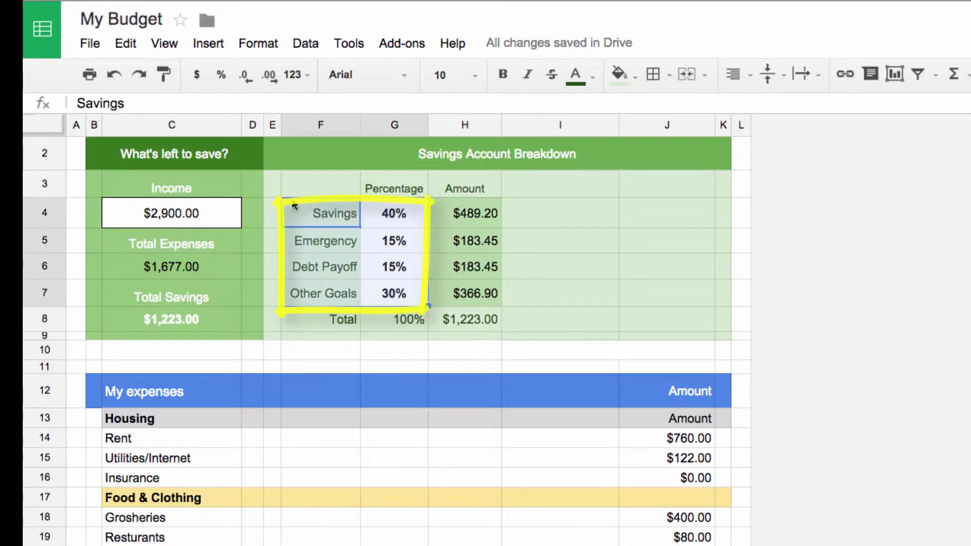
pyautogui.click(208, 44)
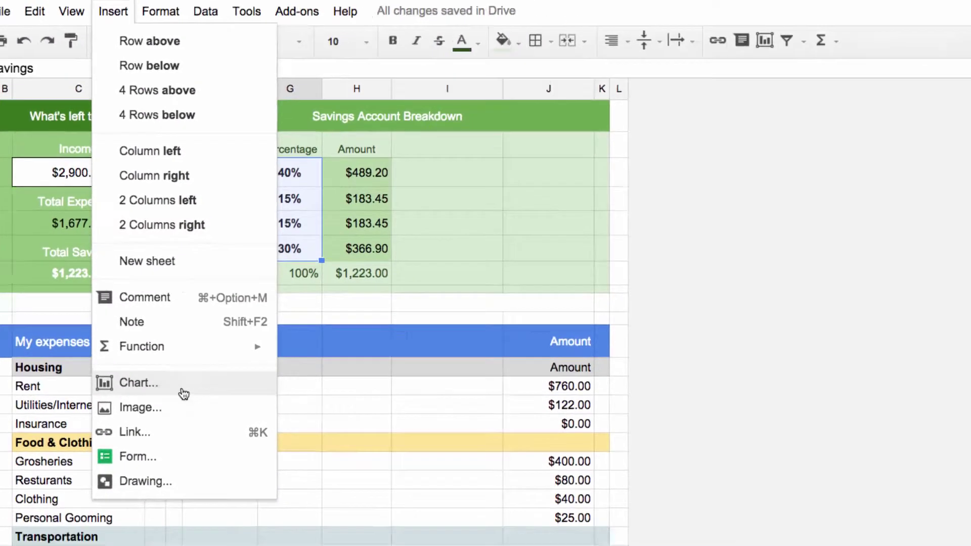
pyautogui.click(138, 382)
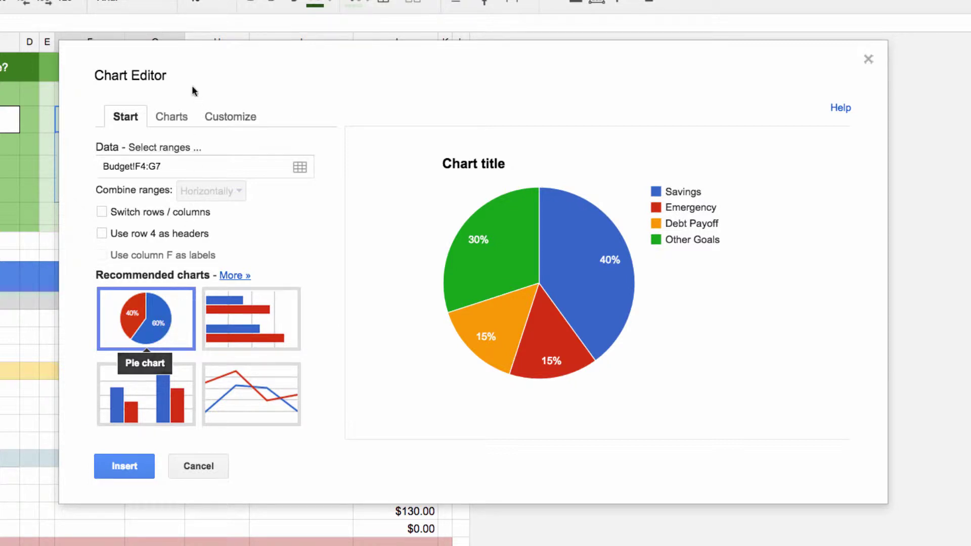
pyautogui.click(170, 118)
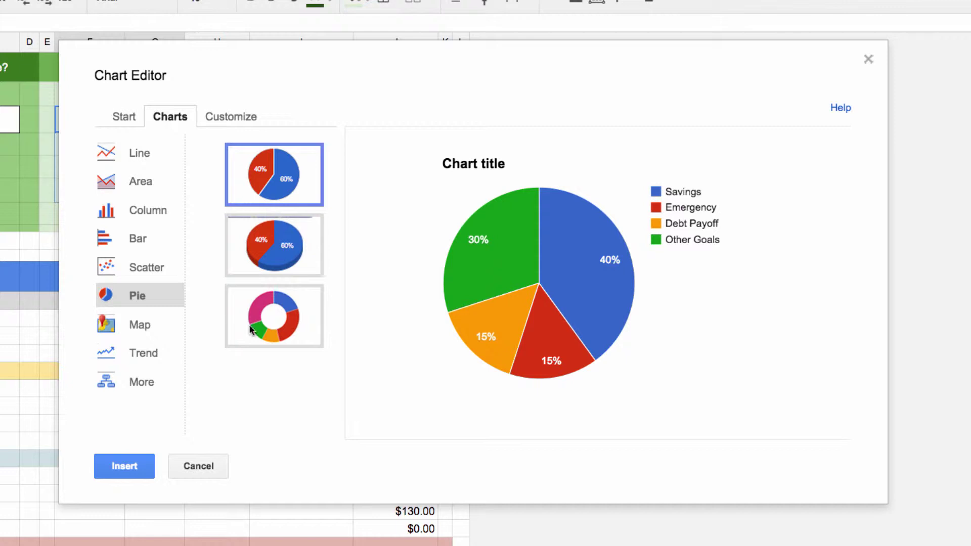
pyautogui.click(299, 318)
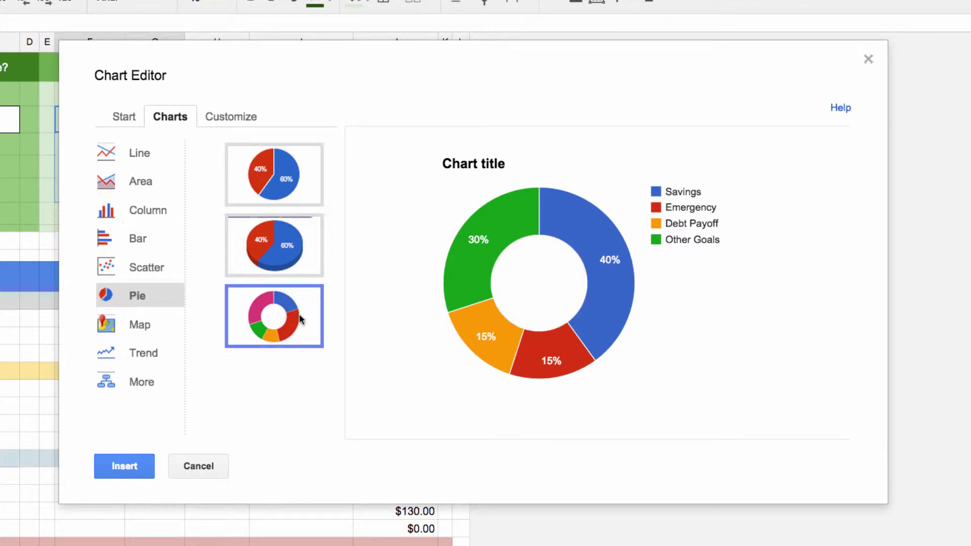
# Step: Clear the chart title, set Legend to None, maximize the donut, and insert it
pyautogui.click(222, 117)
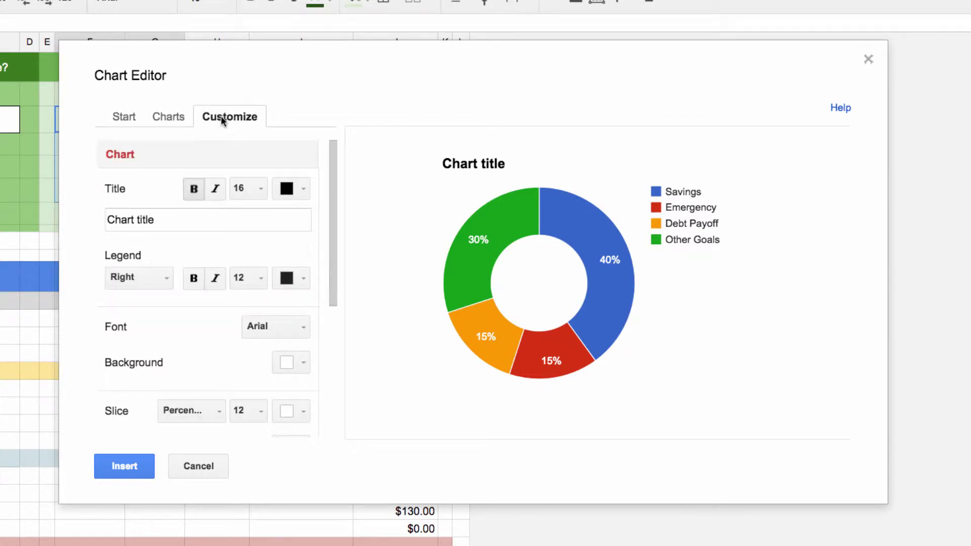
pyautogui.tripleClick(161, 220)
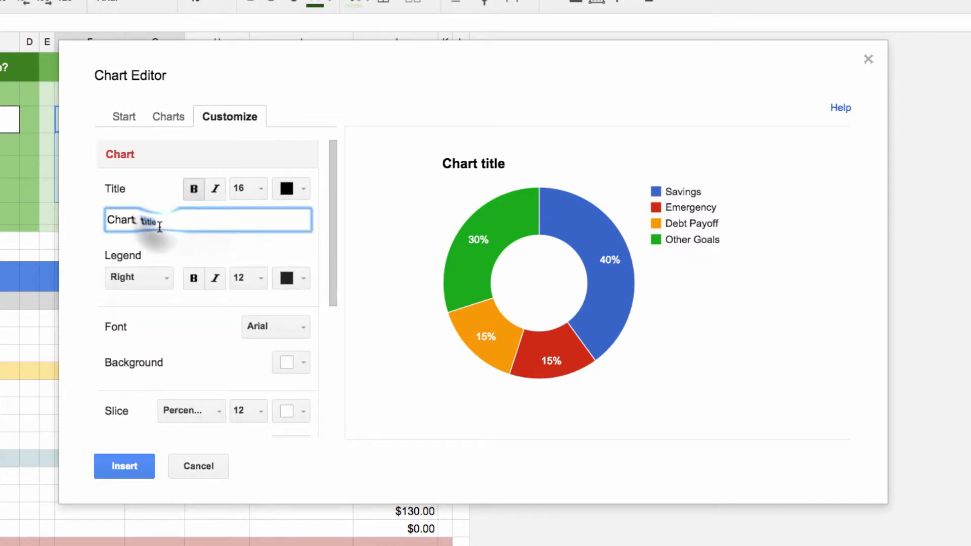
pyautogui.press('BackSpace')
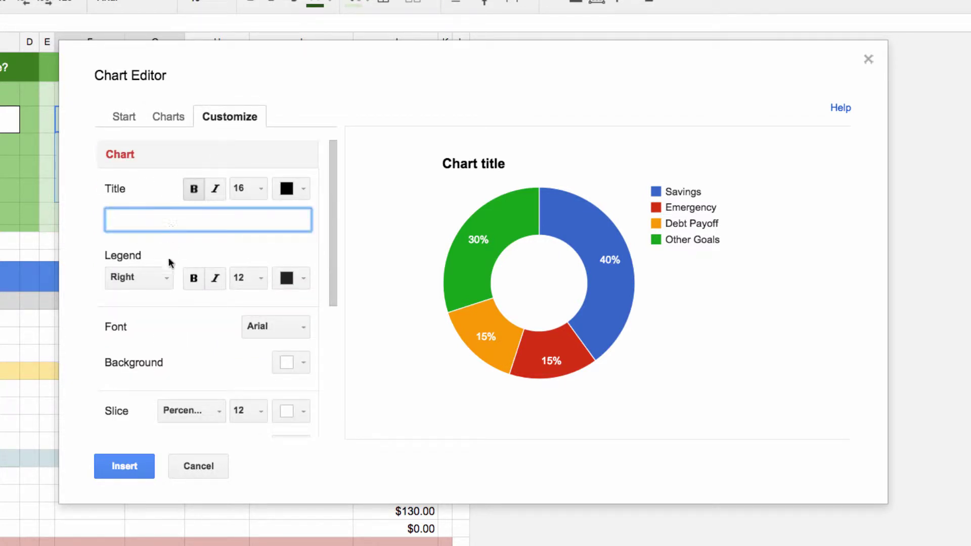
pyautogui.click(169, 276)
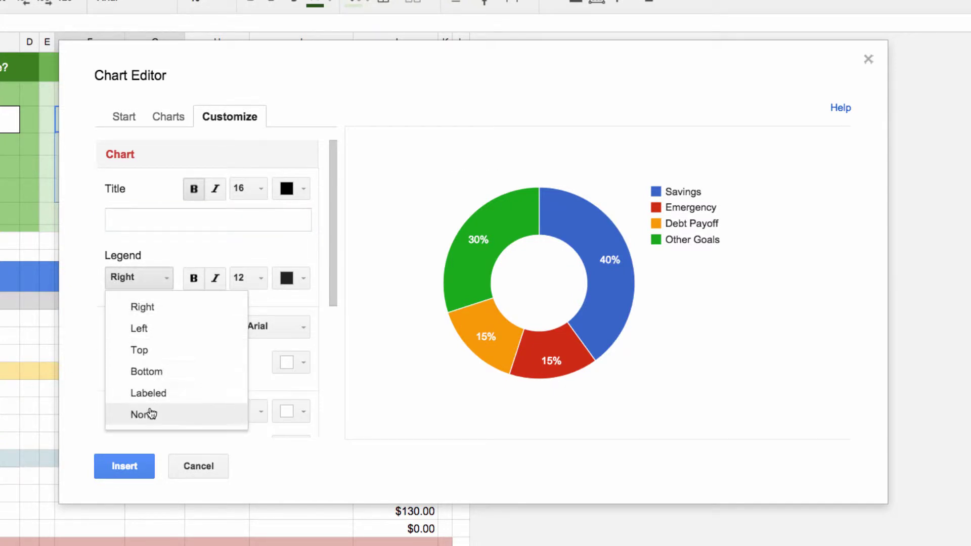
pyautogui.click(166, 415)
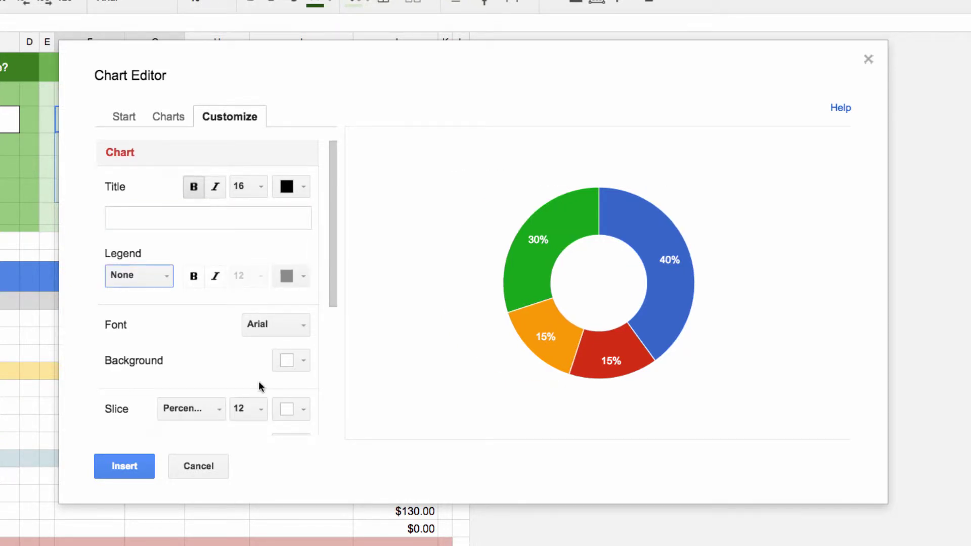
pyautogui.scroll(-2, 259, 382)
pyautogui.scroll(-3, 261, 379)
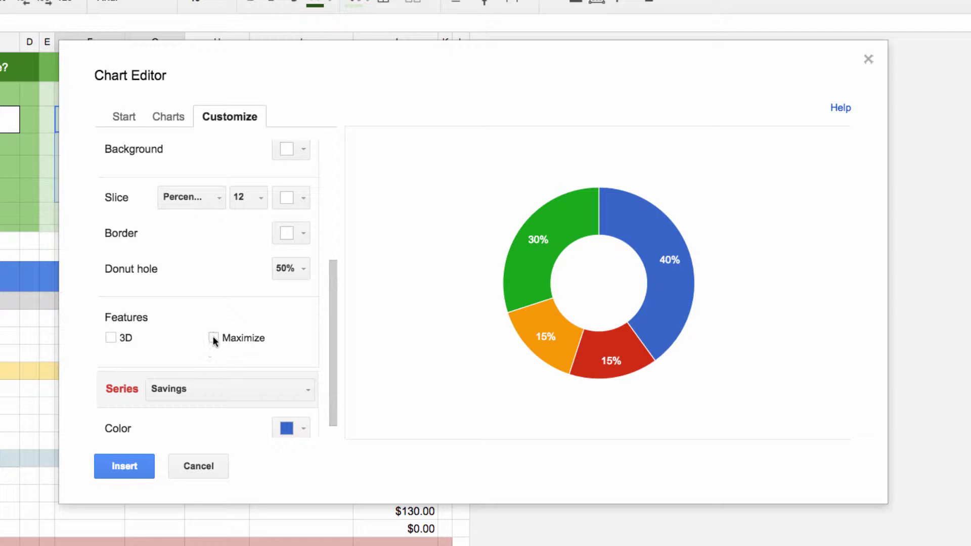
pyautogui.click(213, 339)
pyautogui.scroll(-1, 204, 336)
pyautogui.click(131, 464)
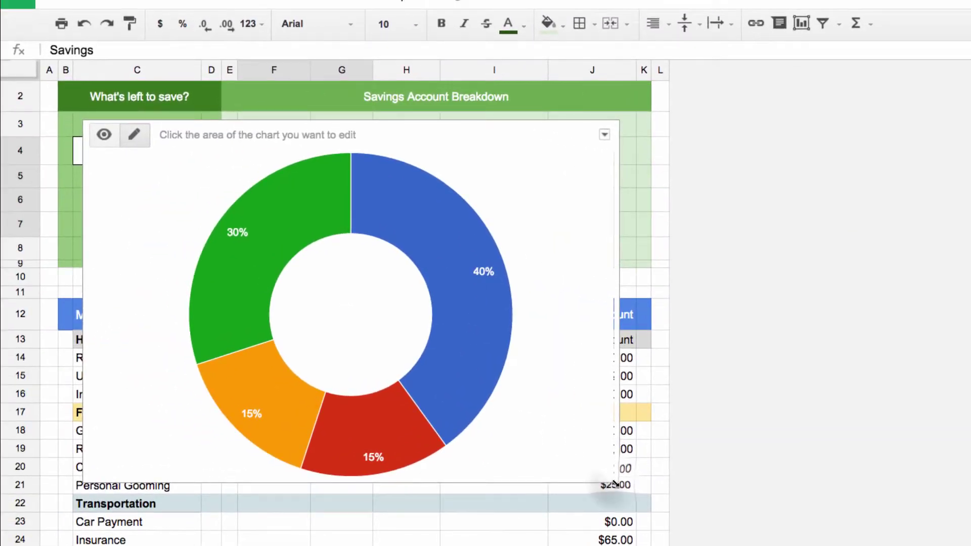
# Step: Shrink the donut, move it beside the breakdown table, and make it wider and shorter
pyautogui.moveTo(611, 479)
pyautogui.mouseDown()
pyautogui.moveTo(515, 454)
pyautogui.moveTo(261, 334)
pyautogui.mouseUp()
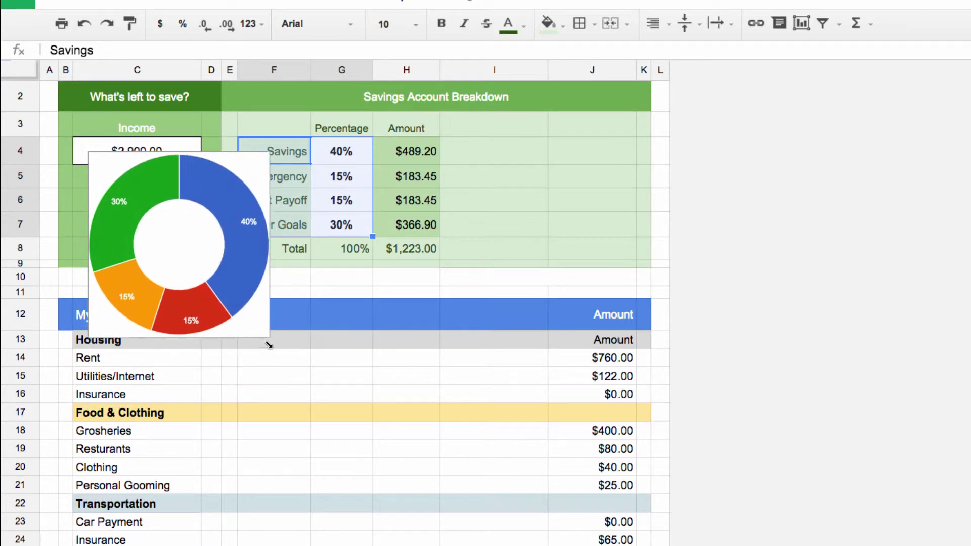
pyautogui.moveTo(235, 123)
pyautogui.mouseDown()
pyautogui.moveTo(620, 79)
pyautogui.moveTo(596, 95)
pyautogui.mouseUp()
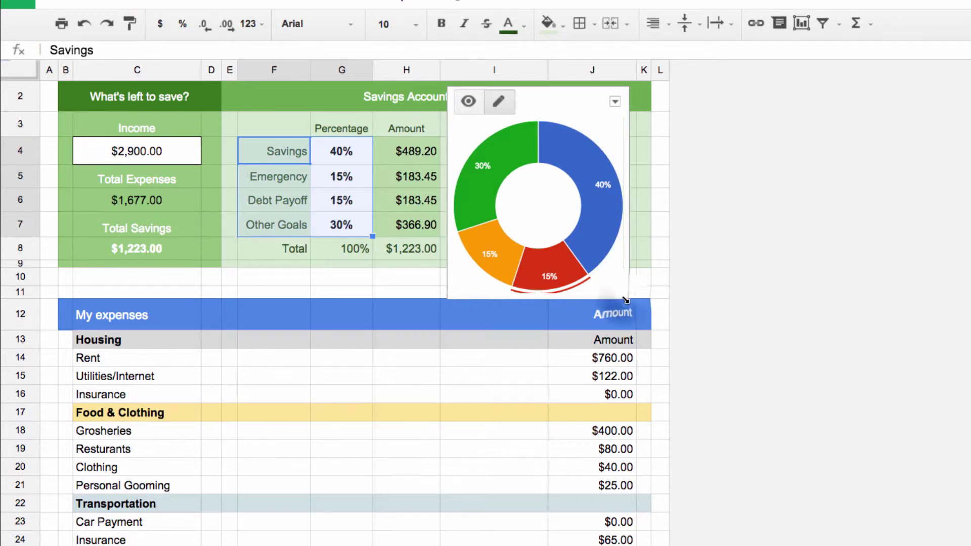
pyautogui.moveTo(628, 300); pyautogui.dragTo(642, 264)
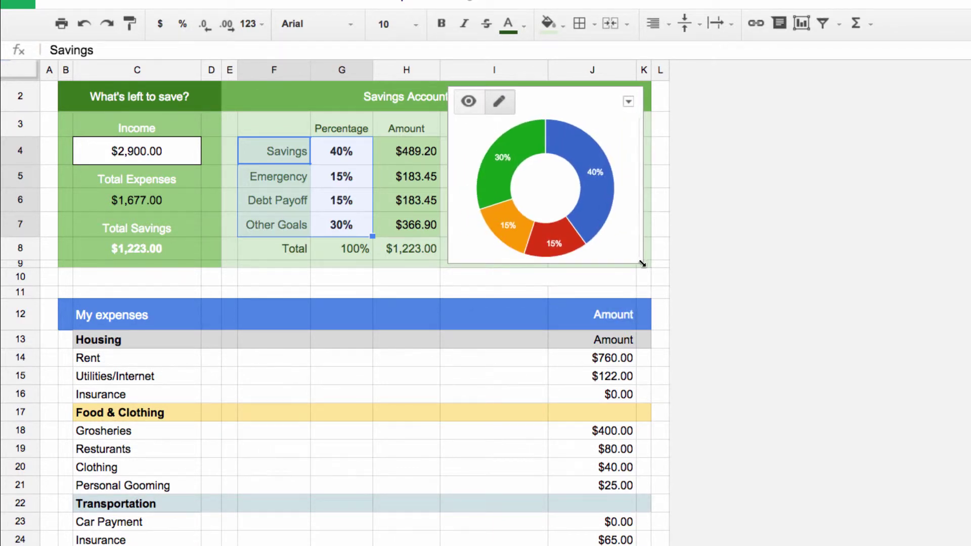
pyautogui.click(662, 252)
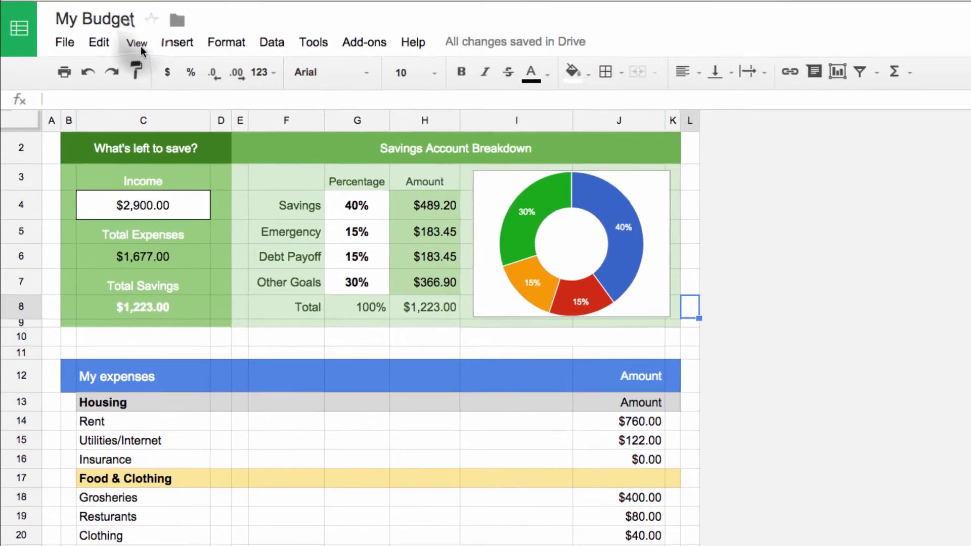
# Step: Uncheck Gridlines in the View menu
pyautogui.click(139, 44)
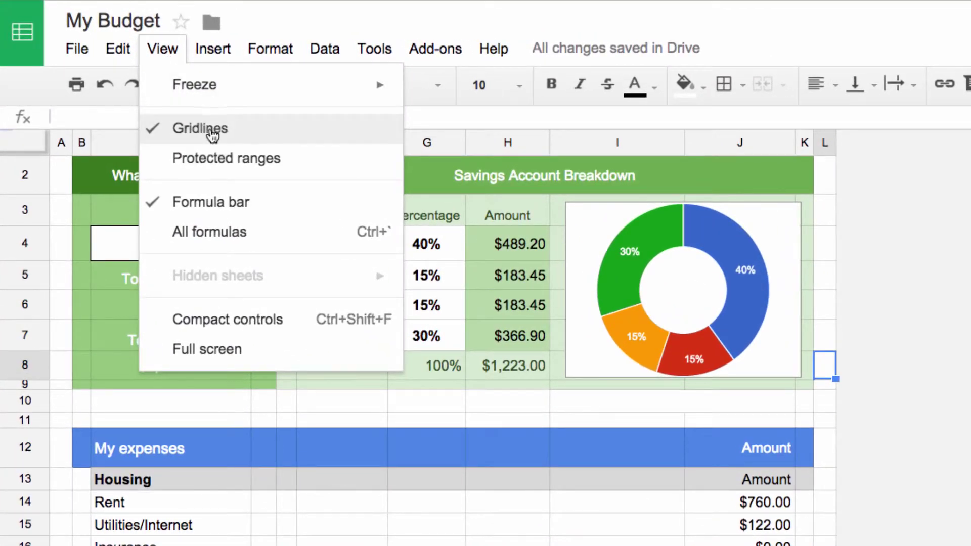
pyautogui.click(211, 131)
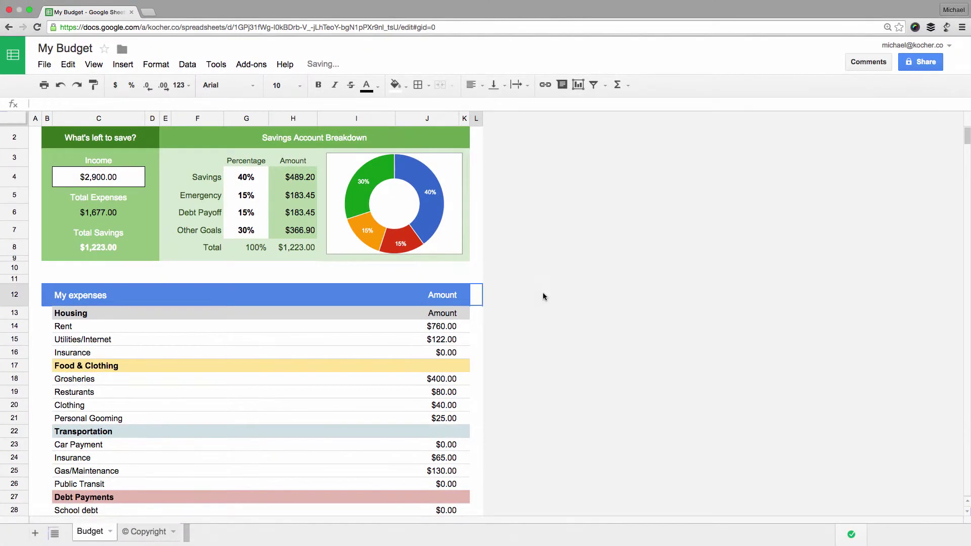
pyautogui.scroll(-5, 544, 308)
pyautogui.scroll(-1, 544, 308)
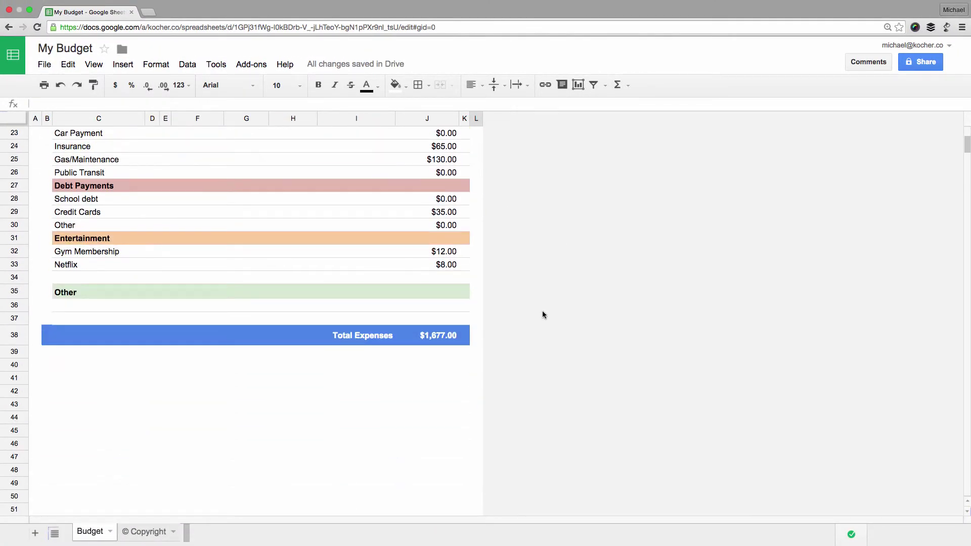
pyautogui.scroll(10, 542, 314)
pyautogui.scroll(2, 539, 313)
pyautogui.scroll(2, 539, 313)
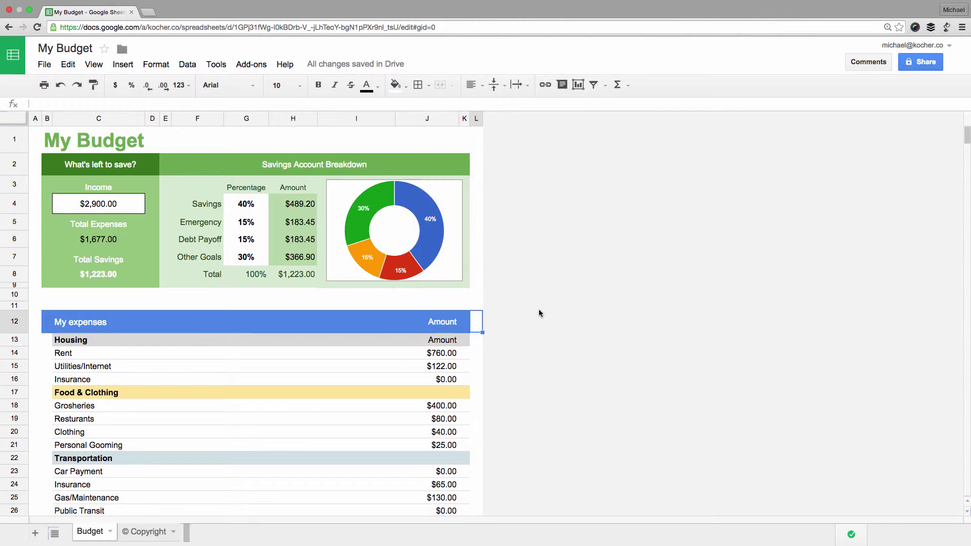
# Step: Select the 'By Chrome Academy.ca' credit text in merged cell I10:J10
pyautogui.click(405, 297)
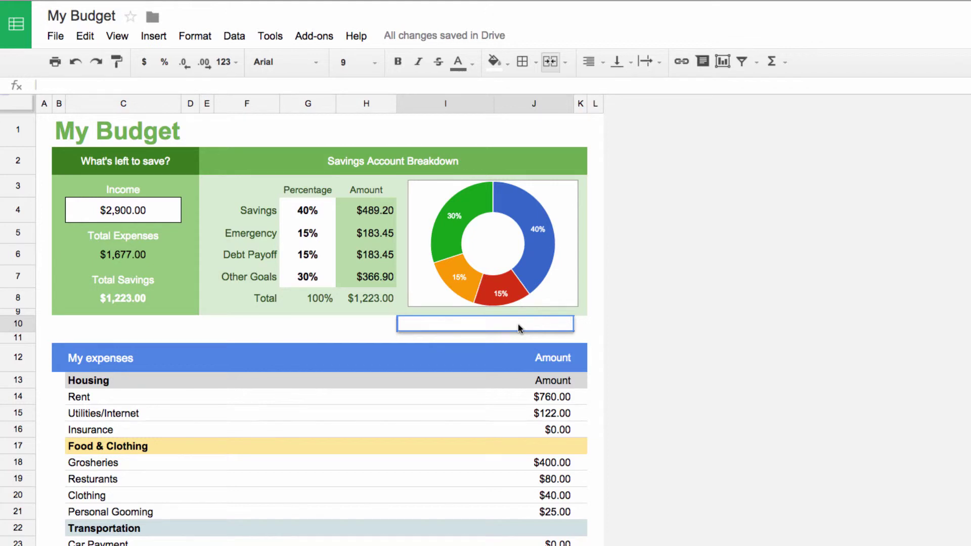
pyautogui.write('By Chrome')
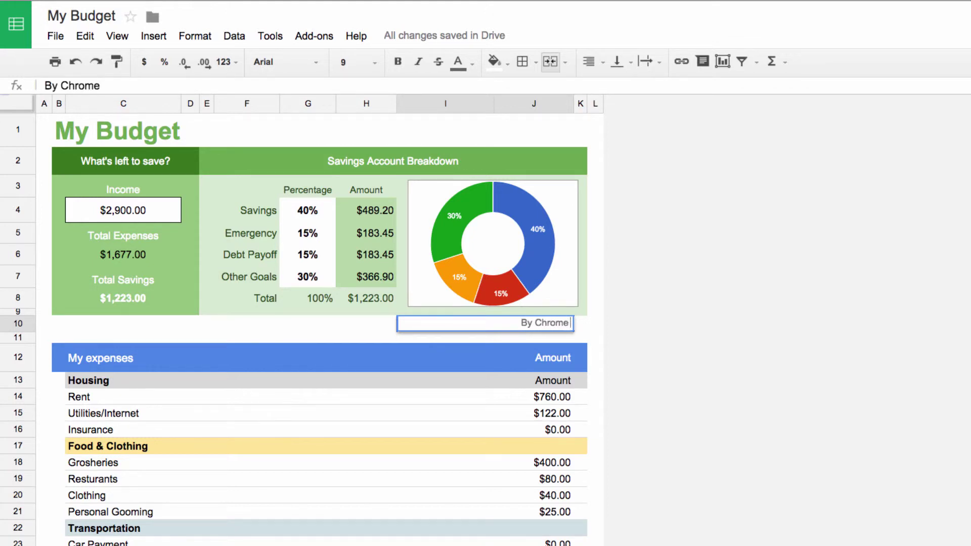
pyautogui.write(' Academy')
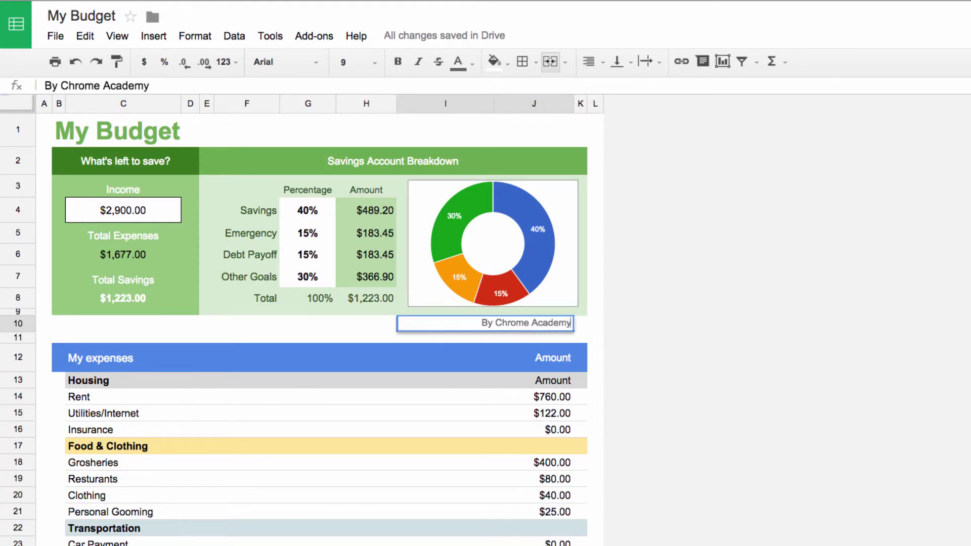
pyautogui.write('.ca')
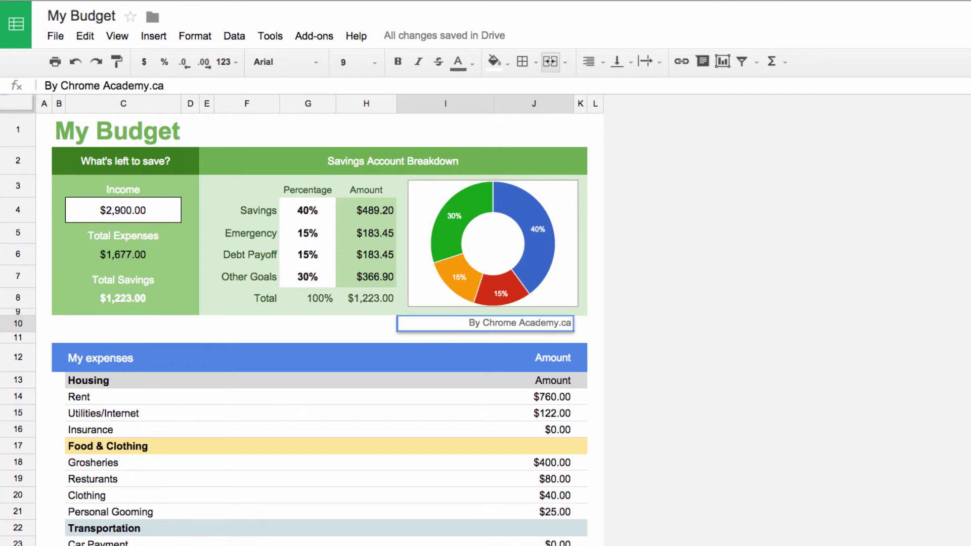
pyautogui.moveTo(508, 326); pyautogui.dragTo(468, 323)
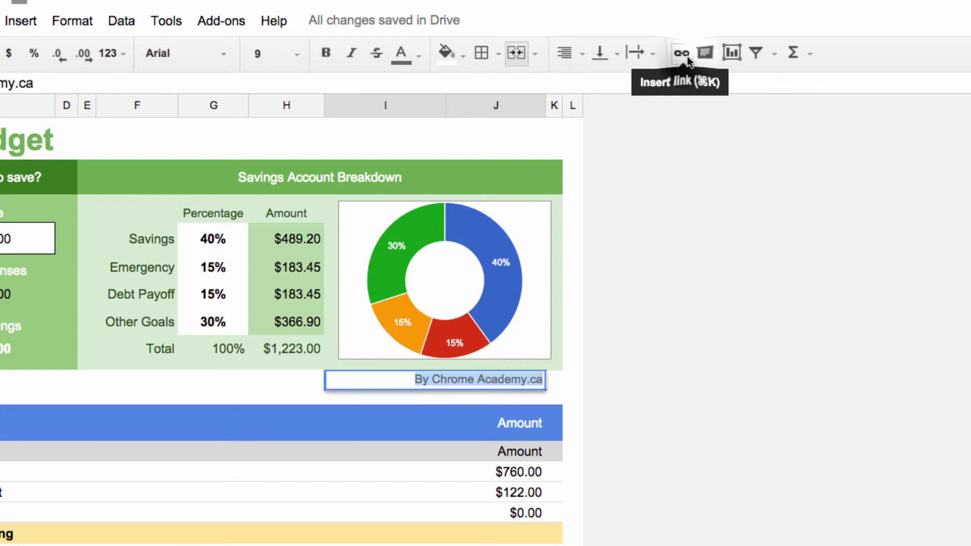
# Step: Link the credit text to chromeacademy.ca and close the link preview
pyautogui.click(680, 53)
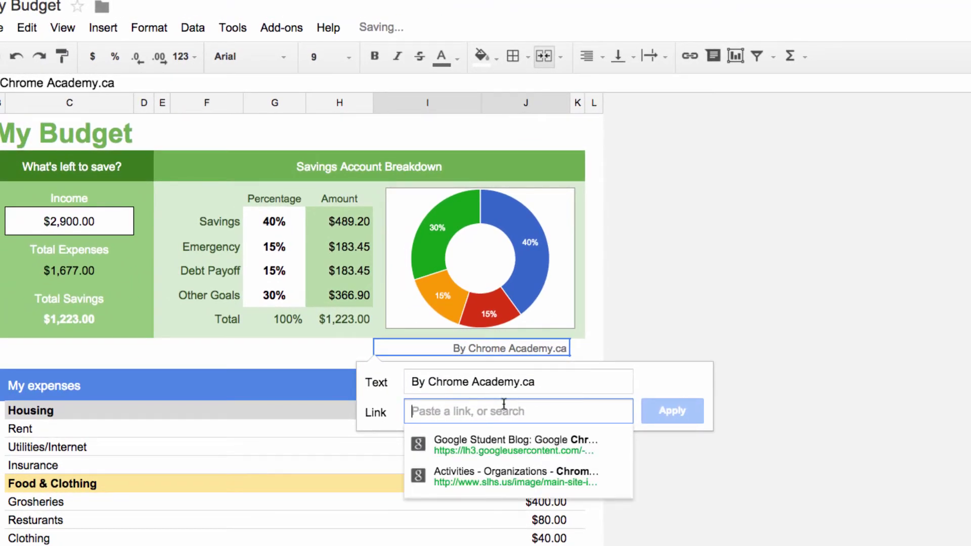
pyautogui.write('chromeacad')
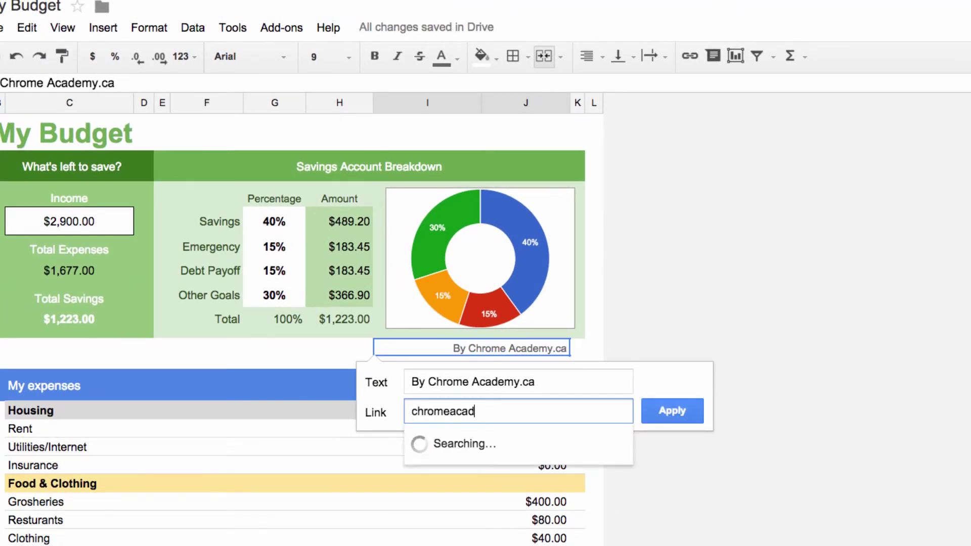
pyautogui.write('emy.ca')
pyautogui.click(660, 410)
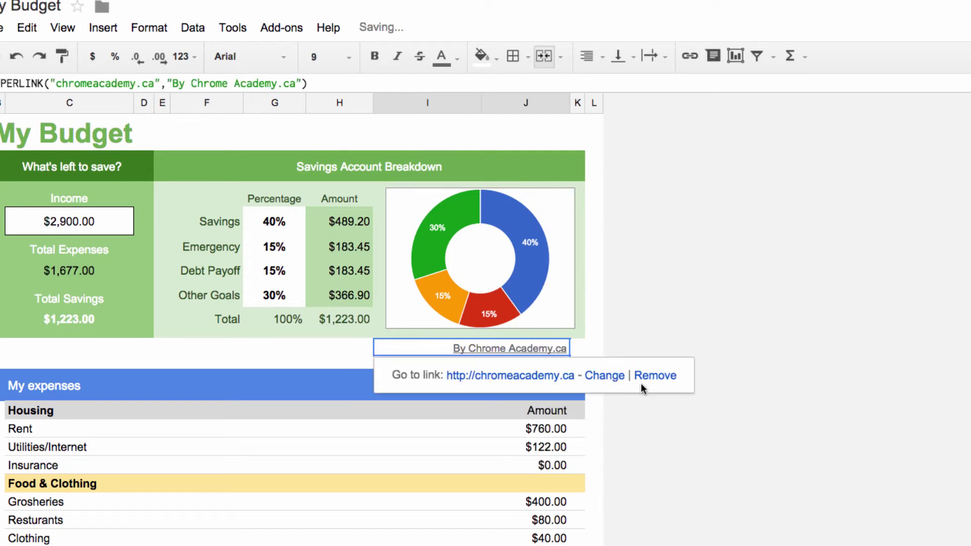
pyautogui.click(664, 337)
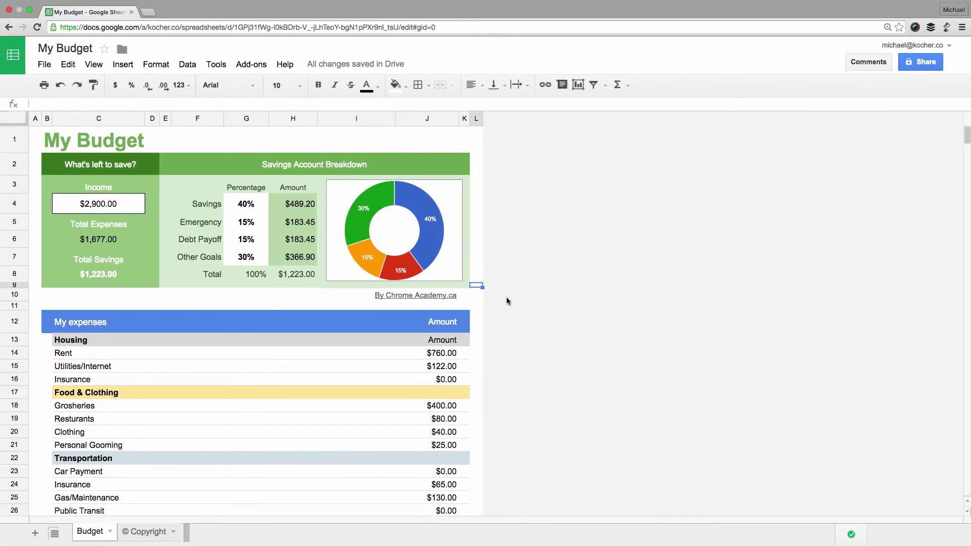
pyautogui.click(437, 296)
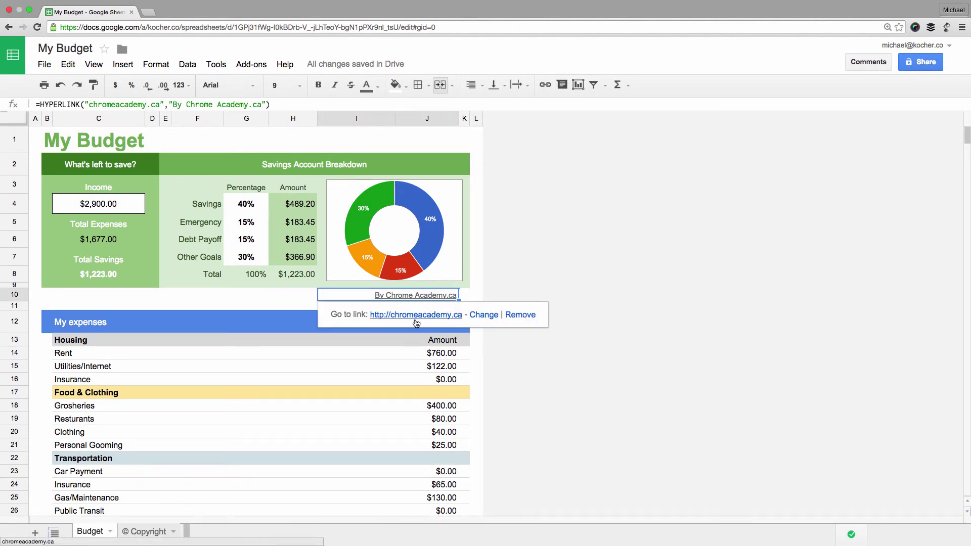
pyautogui.click(516, 343)
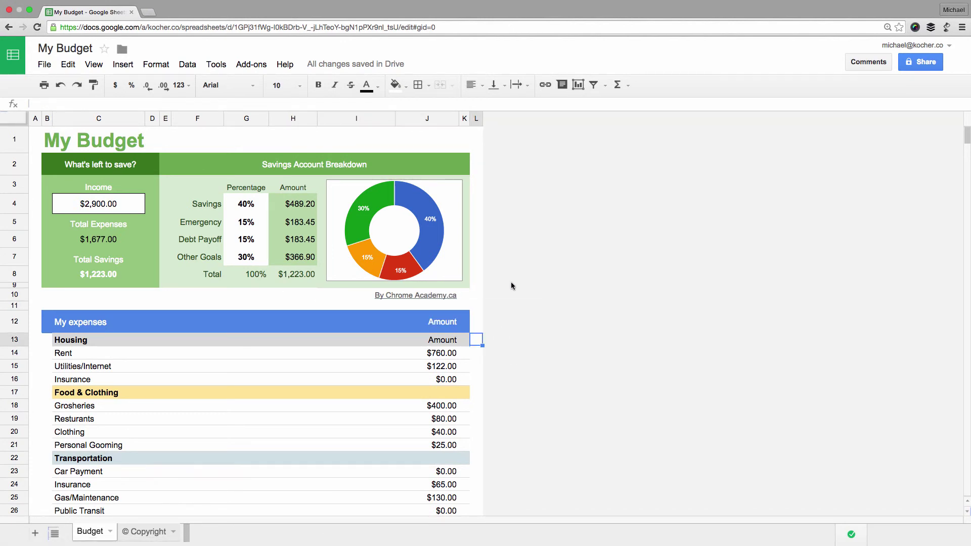